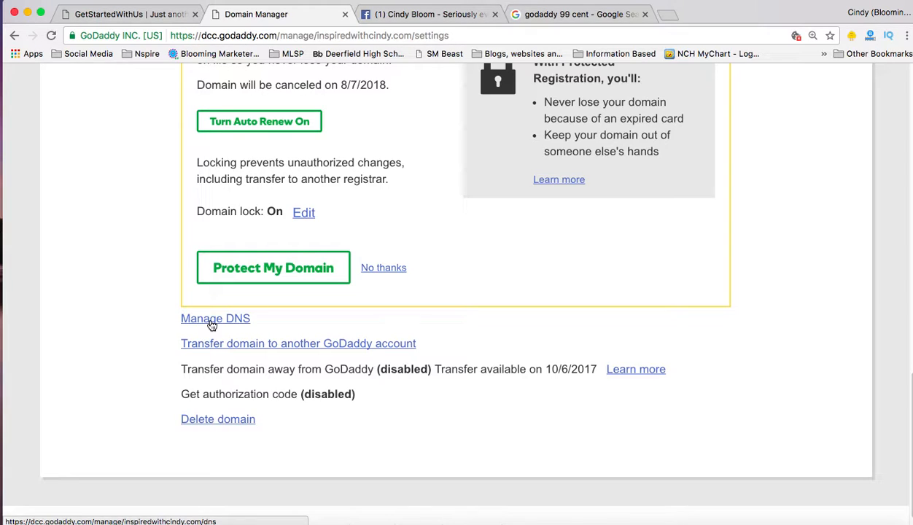
- Open the domain's DNS management page and find its Forwarding section
{"action": "left_click", "coordinate": [221, 320]}
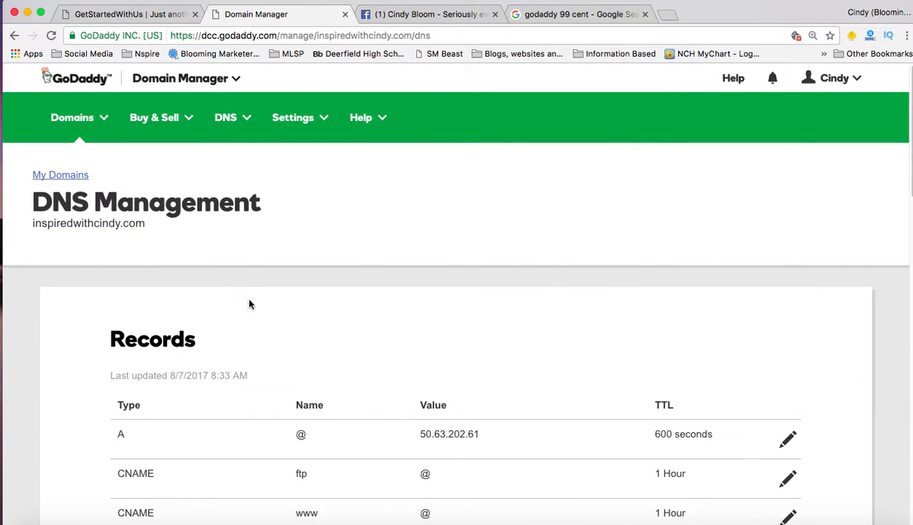
{"action": "scroll", "coordinate": [332, 365], "scroll_direction": "down", "scroll_amount": 5}
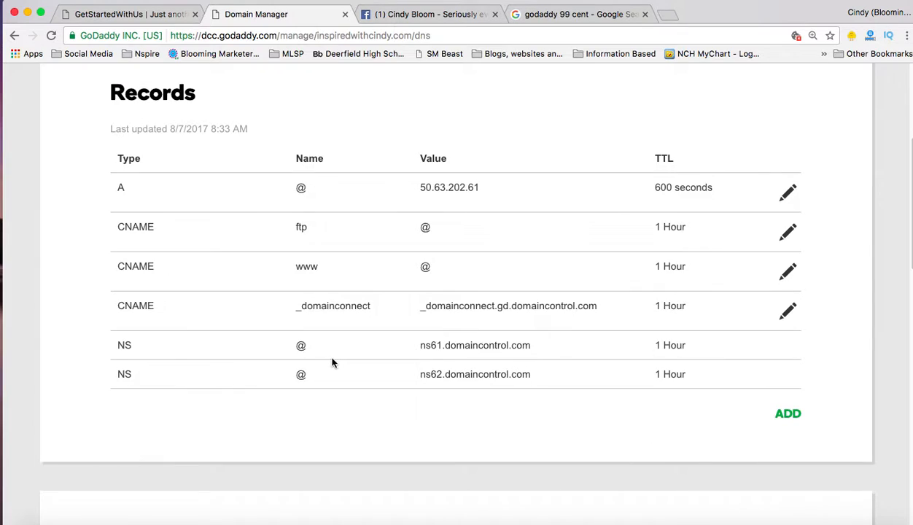
{"action": "scroll", "coordinate": [333, 363], "scroll_direction": "down", "scroll_amount": 1}
{"action": "scroll", "coordinate": [331, 362], "scroll_direction": "down", "scroll_amount": 4}
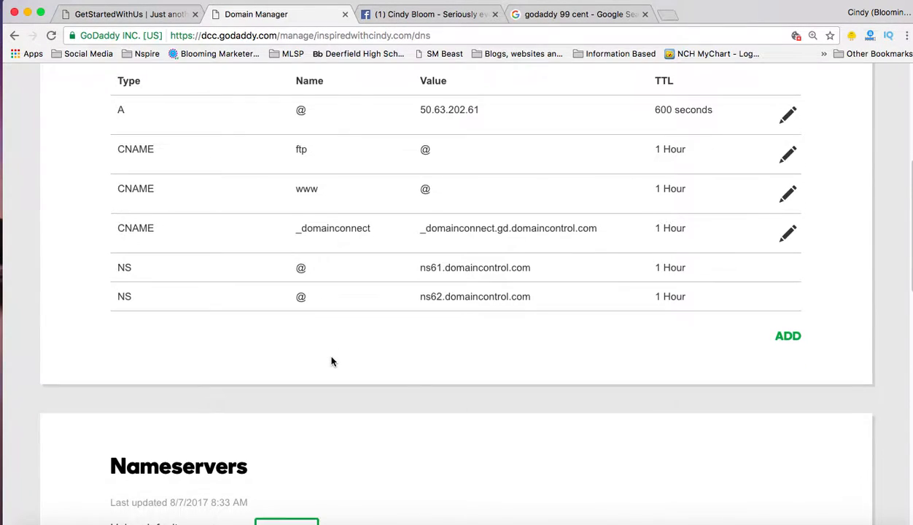
{"action": "scroll", "coordinate": [331, 361], "scroll_direction": "down", "scroll_amount": 5}
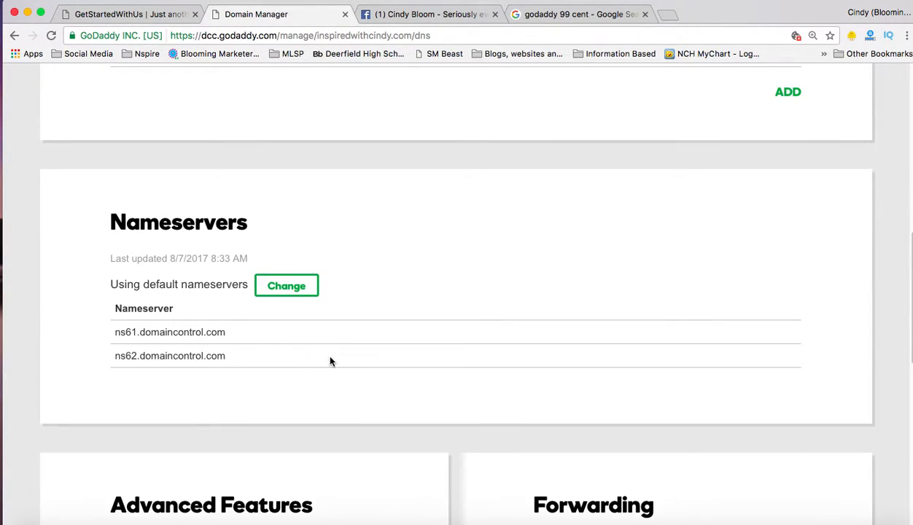
{"action": "scroll", "coordinate": [329, 361], "scroll_direction": "down", "scroll_amount": 1}
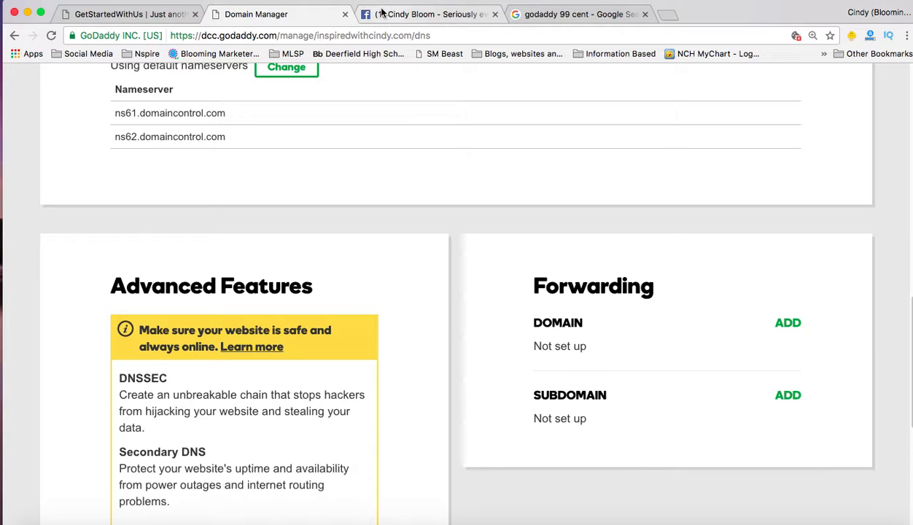
- Check the getstartedwithus.com landing page, return to DNS management and start adding a forwarding entry for the domain
{"action": "left_click", "coordinate": [146, 14]}
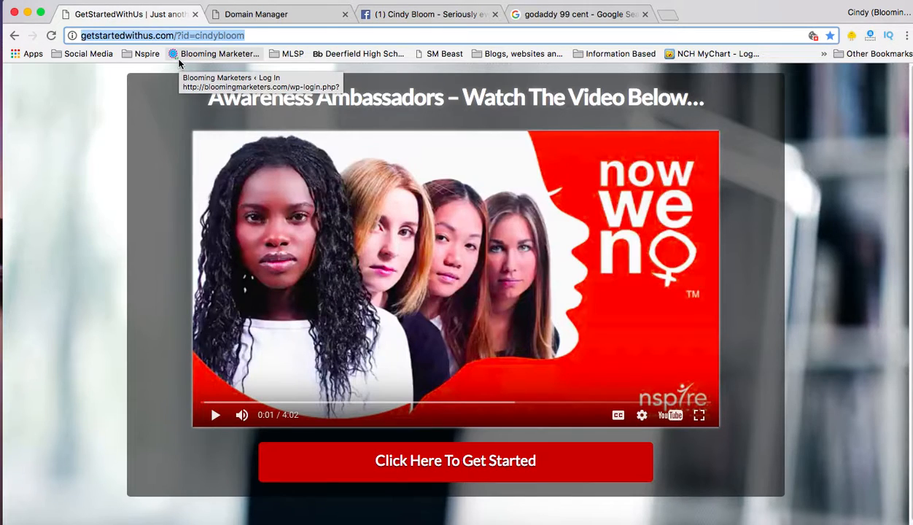
{"action": "left_click", "coordinate": [292, 17]}
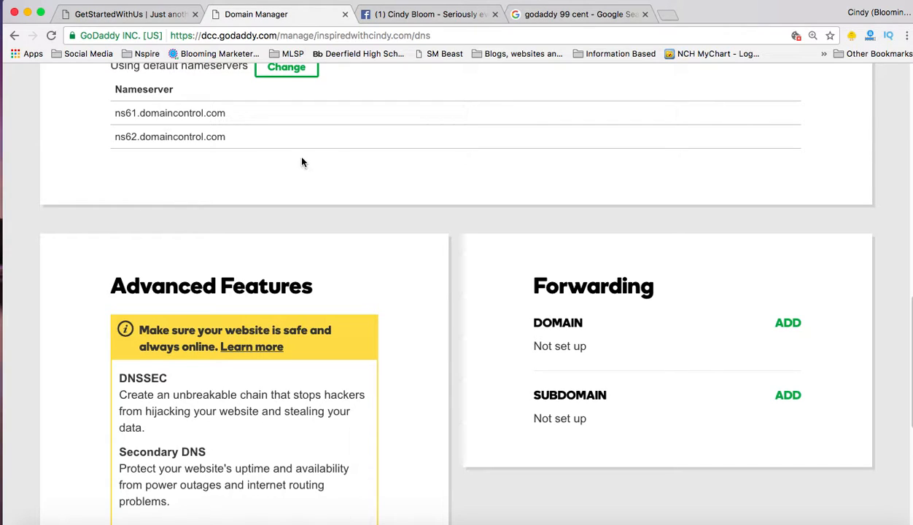
{"action": "scroll", "coordinate": [302, 162], "scroll_direction": "up", "scroll_amount": 15}
{"action": "scroll", "coordinate": [303, 161], "scroll_direction": "down", "scroll_amount": 12}
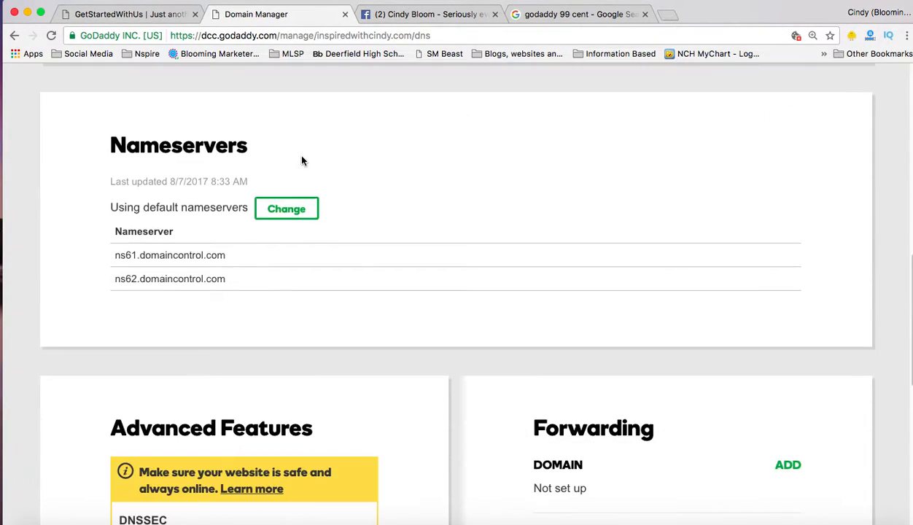
{"action": "scroll", "coordinate": [303, 160], "scroll_direction": "down", "scroll_amount": 3}
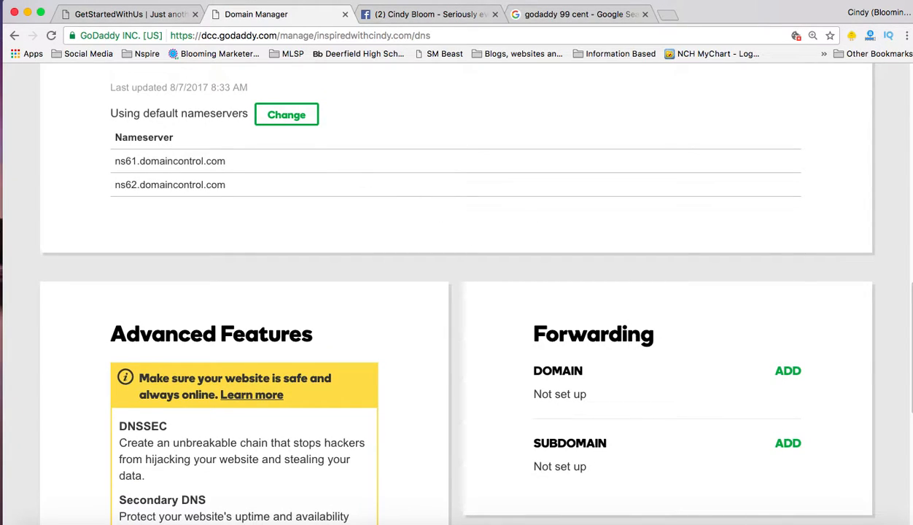
{"action": "left_click", "coordinate": [787, 372]}
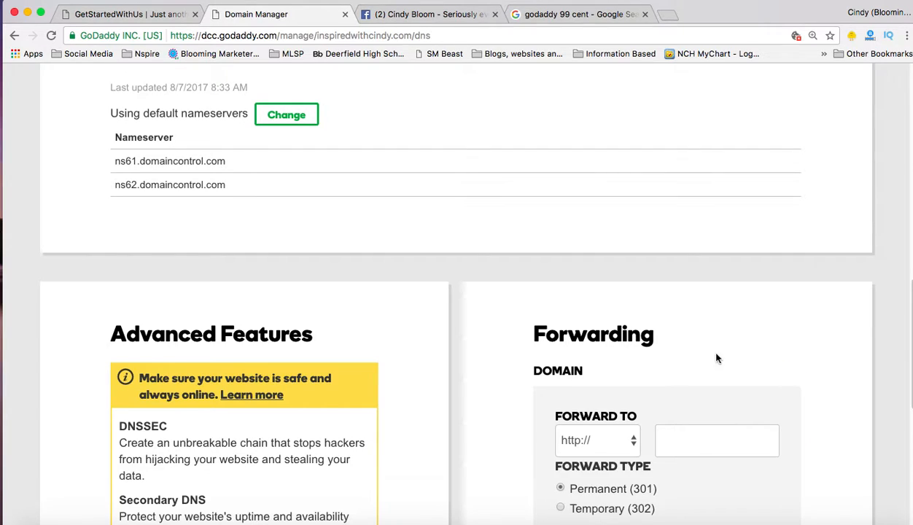
- Copy the getstartedwithus.com referral link from its page and paste it as the domain's forwarding address
{"action": "left_click", "coordinate": [117, 13]}
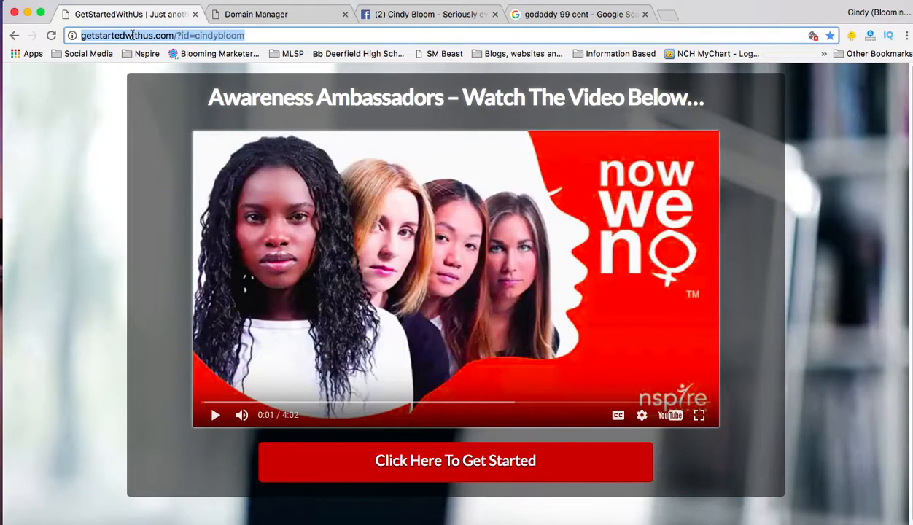
{"action": "right_click", "coordinate": [129, 35]}
{"action": "left_click", "coordinate": [162, 52]}
{"action": "left_click", "coordinate": [284, 16]}
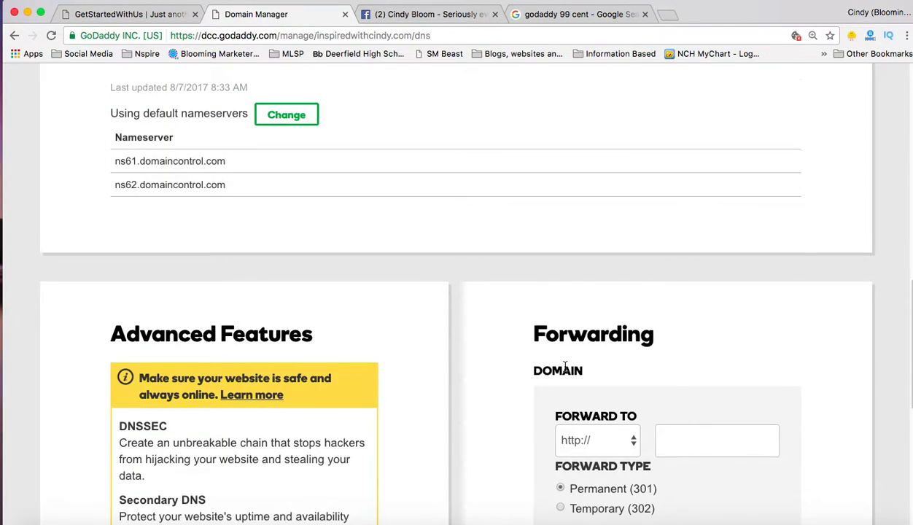
{"action": "scroll", "coordinate": [564, 367], "scroll_direction": "down", "scroll_amount": 3}
{"action": "scroll", "coordinate": [598, 356], "scroll_direction": "down", "scroll_amount": 3}
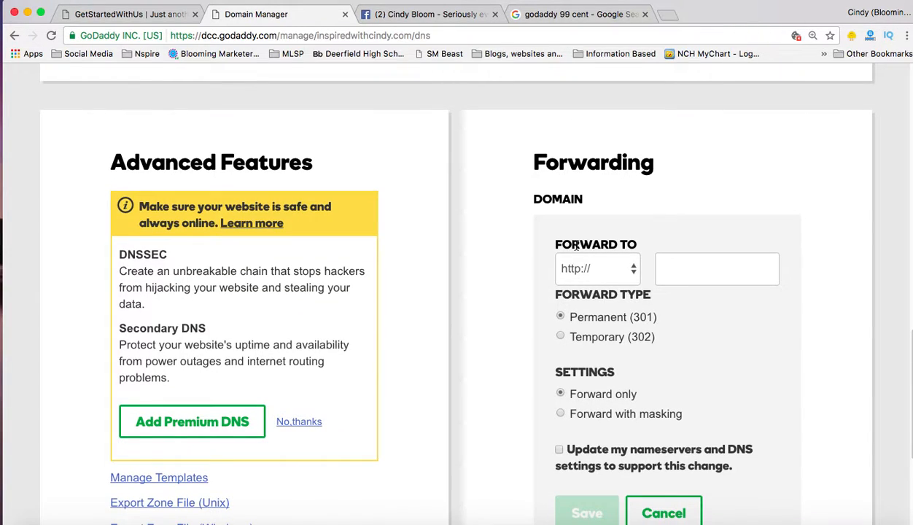
{"action": "left_click", "coordinate": [677, 269]}
{"action": "right_click", "coordinate": [676, 269]}
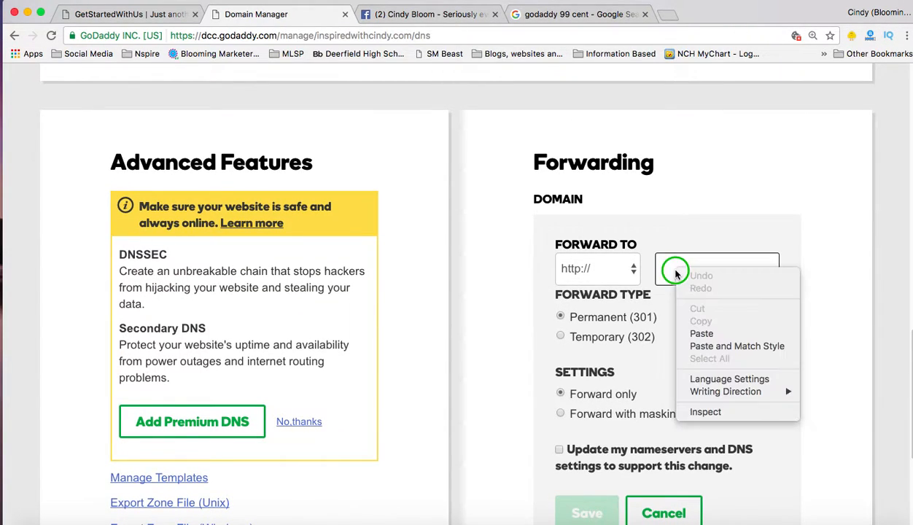
{"action": "left_click", "coordinate": [703, 334]}
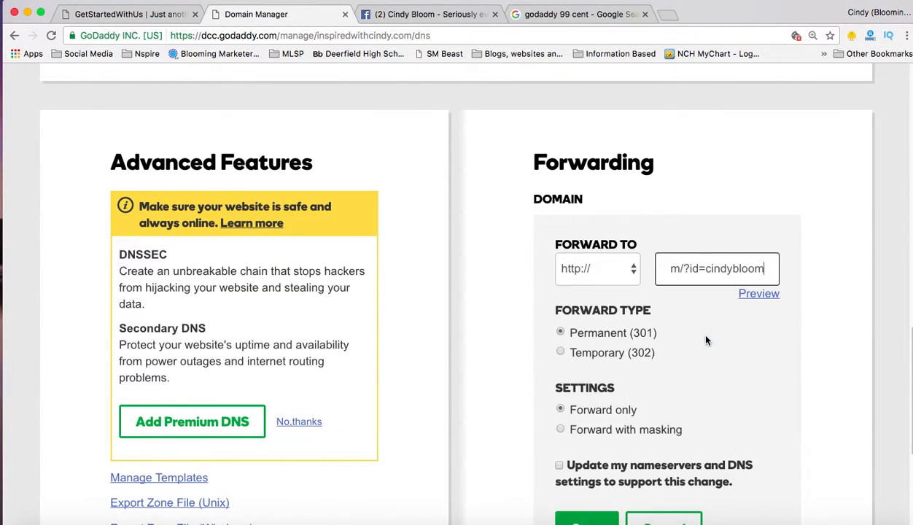
{"action": "left_click_drag", "start_coordinate": [752, 269], "coordinate": [628, 261]}
{"action": "left_click", "coordinate": [682, 273]}
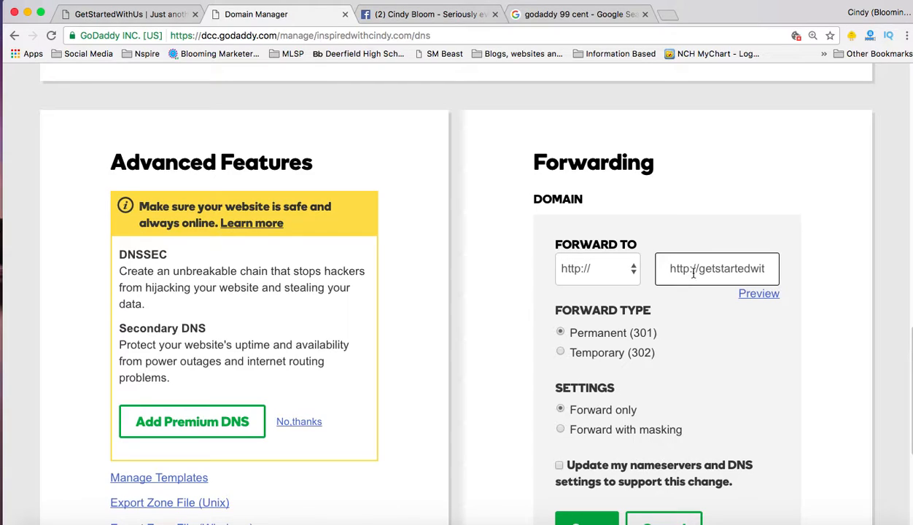
{"action": "left_click", "coordinate": [632, 273]}
{"action": "left_click", "coordinate": [633, 272]}
{"action": "left_click", "coordinate": [632, 273]}
{"action": "left_click", "coordinate": [633, 273]}
{"action": "left_click", "coordinate": [632, 274]}
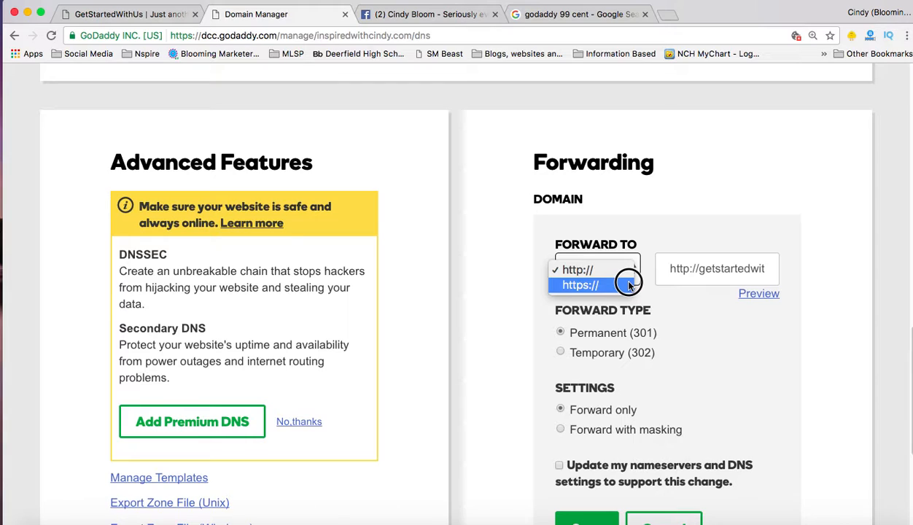
{"action": "left_click", "coordinate": [631, 271]}
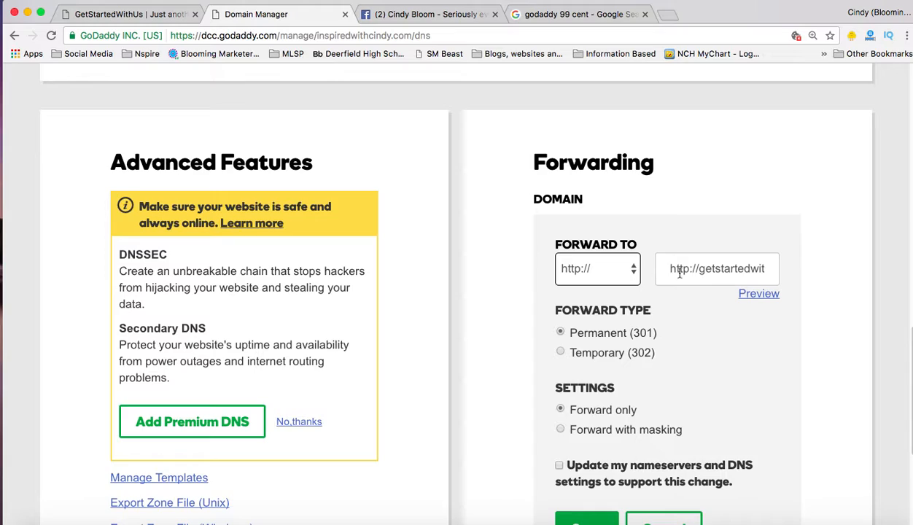
{"action": "left_click", "coordinate": [701, 269]}
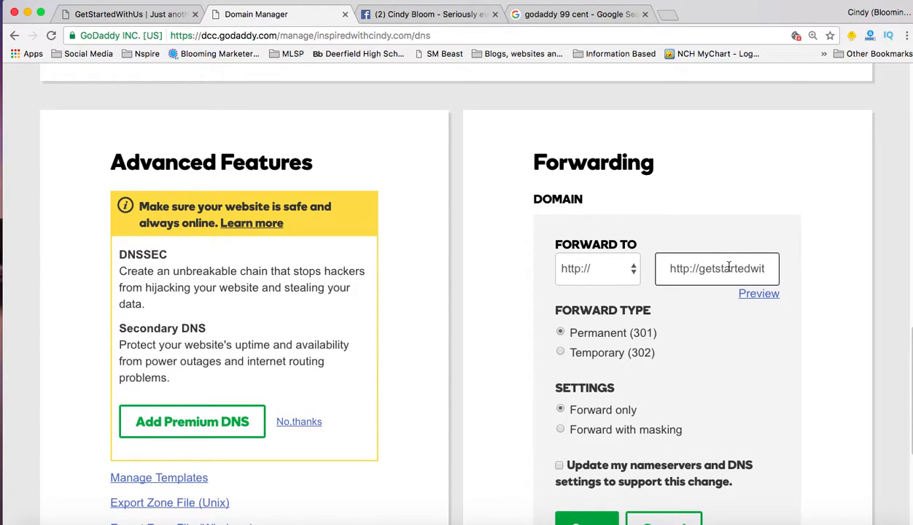
{"action": "key", "text": "BackSpace"}
{"action": "key", "text": "BackSpace"}
{"action": "key", "text": "BackSpace"}
{"action": "key", "text": "BackSpace"}
{"action": "key", "text": "BackSpace"}
{"action": "key", "text": "BackSpace"}
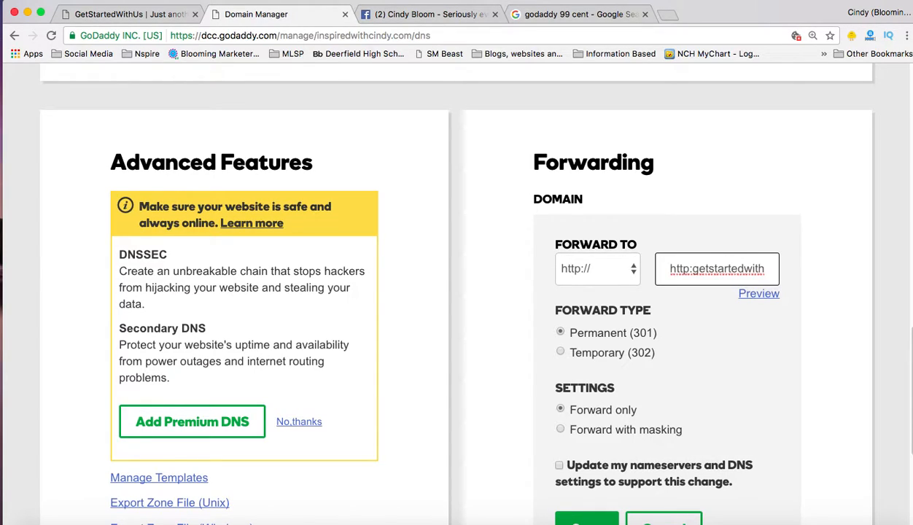
{"action": "key", "text": "BackSpace"}
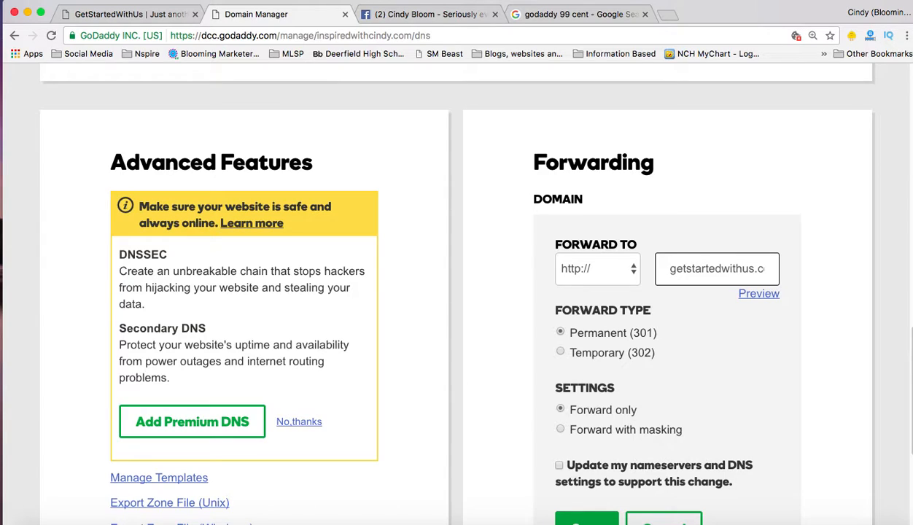
{"action": "left_click", "coordinate": [755, 295]}
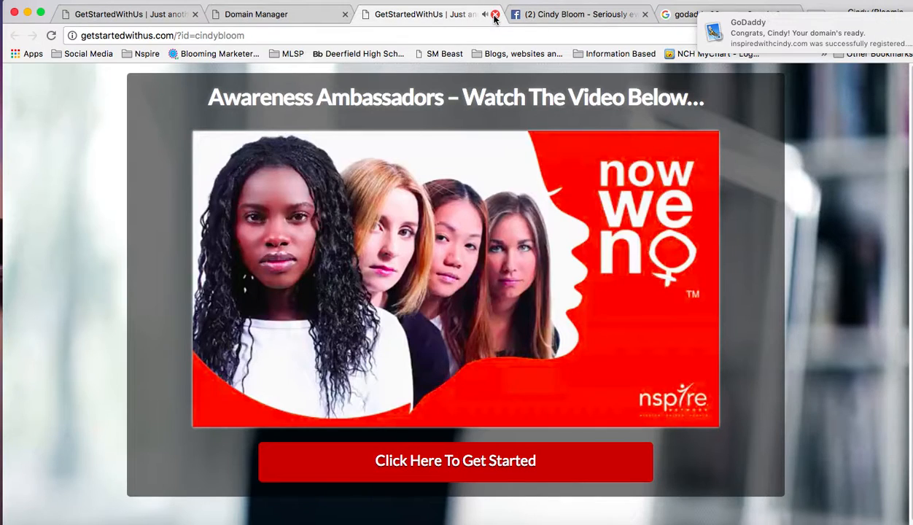
{"action": "left_click", "coordinate": [281, 16]}
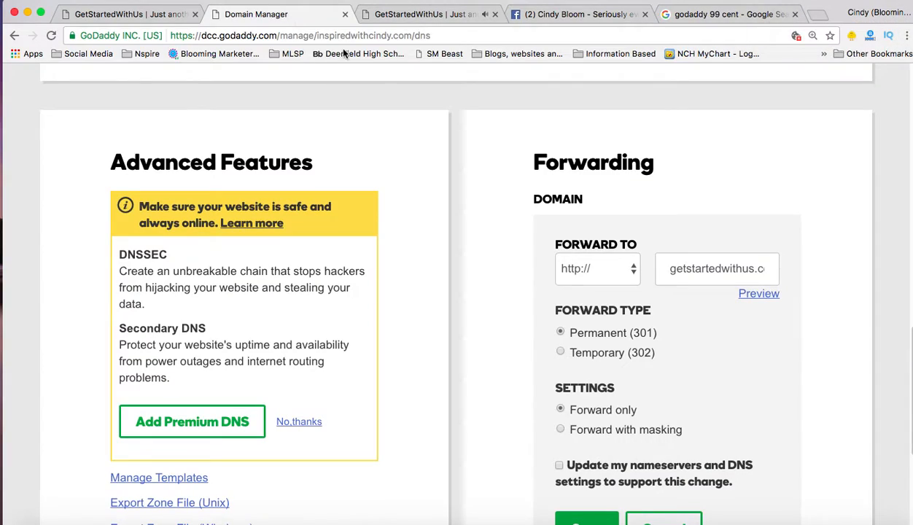
- Switch to forwarding with masking and set the masking title to "Get Inspired With" followed by the owner's first name
{"action": "scroll", "coordinate": [714, 273], "scroll_direction": "down", "scroll_amount": 2}
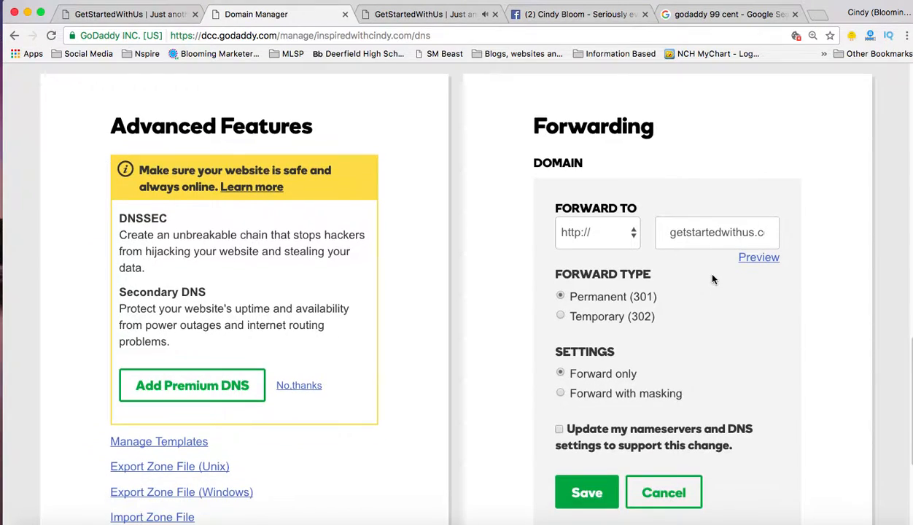
{"action": "scroll", "coordinate": [595, 263], "scroll_direction": "down", "scroll_amount": 3}
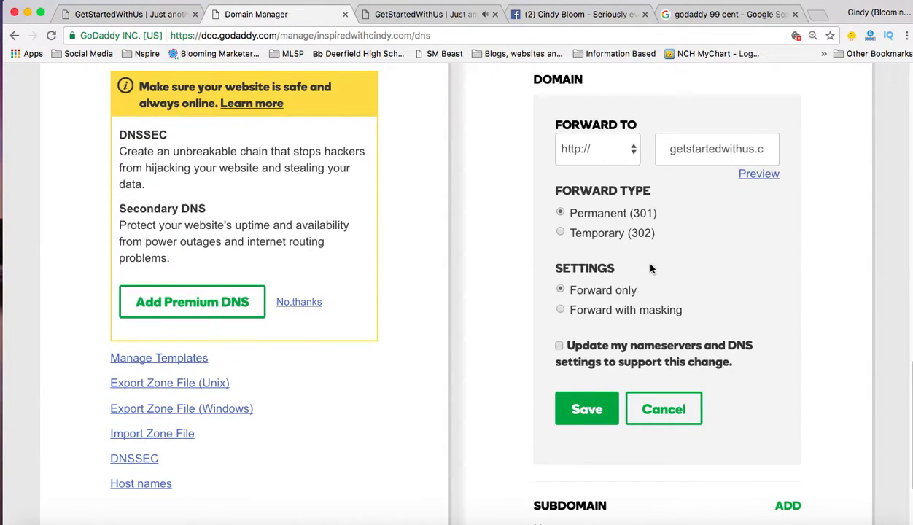
{"action": "left_click", "coordinate": [561, 310]}
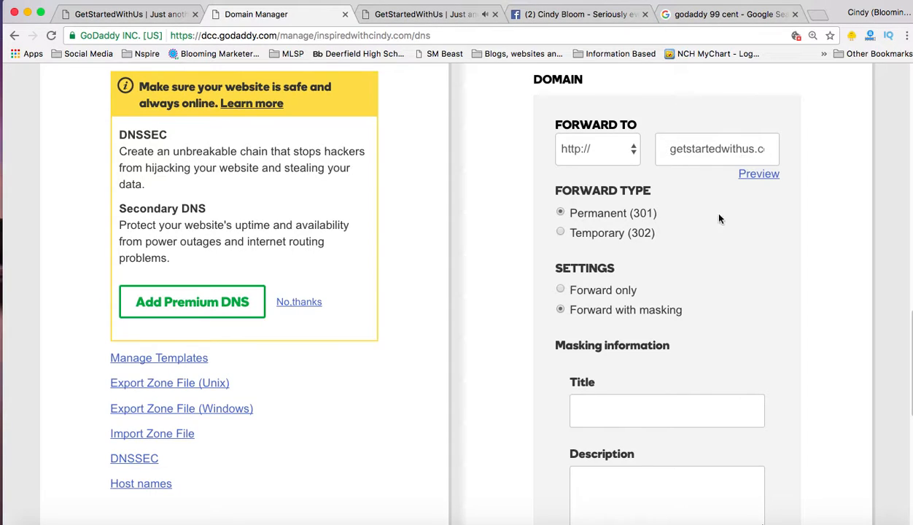
{"action": "left_click", "coordinate": [648, 413]}
{"action": "type", "text": "Get Inspired With Cindy"}
- Allow the nameservers and DNS settings to be updated for this change and save the domain forwarding
{"action": "scroll", "coordinate": [634, 350], "scroll_direction": "down", "scroll_amount": 8}
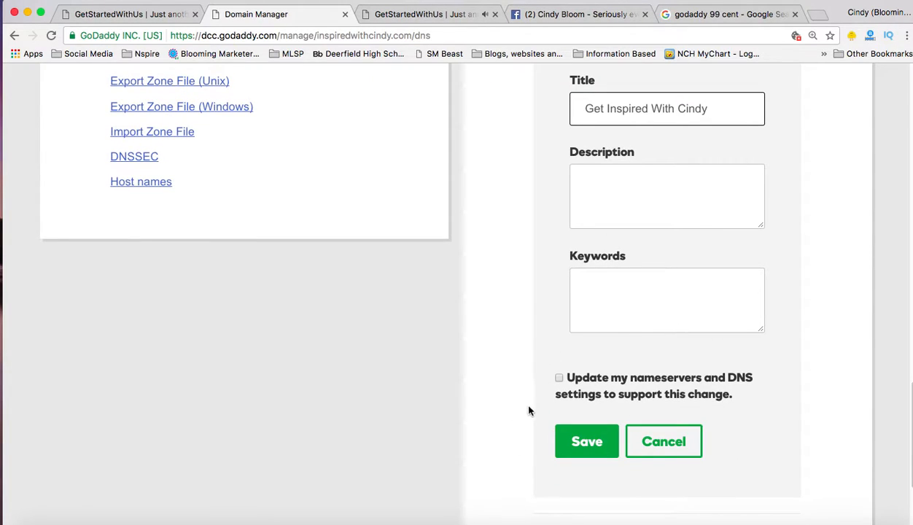
{"action": "left_click", "coordinate": [558, 379]}
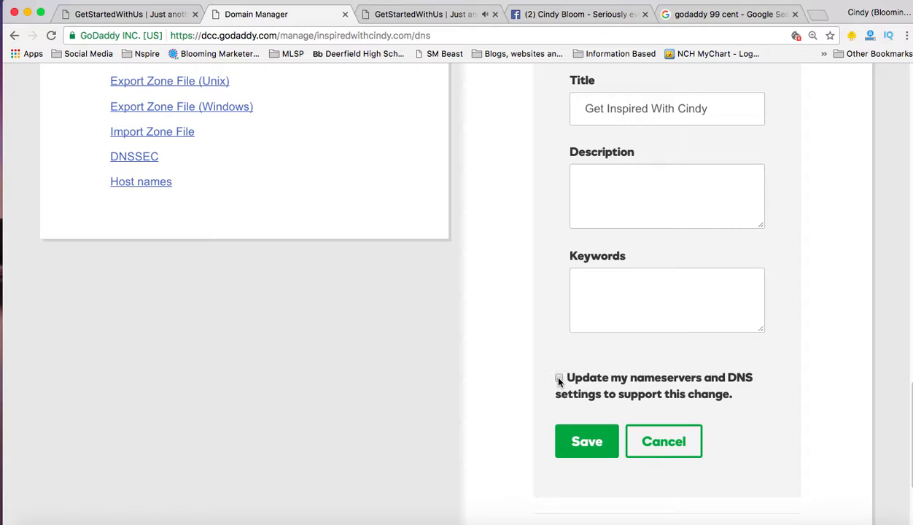
{"action": "left_click", "coordinate": [588, 444]}
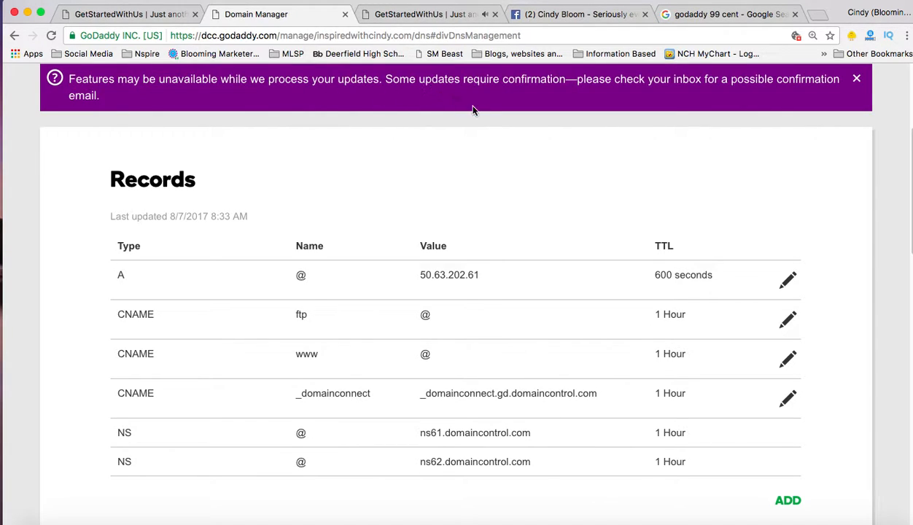
- Review the saved domain entry in the Forwarding section of the DNS management page
{"action": "scroll", "coordinate": [482, 120], "scroll_direction": "down", "scroll_amount": 5}
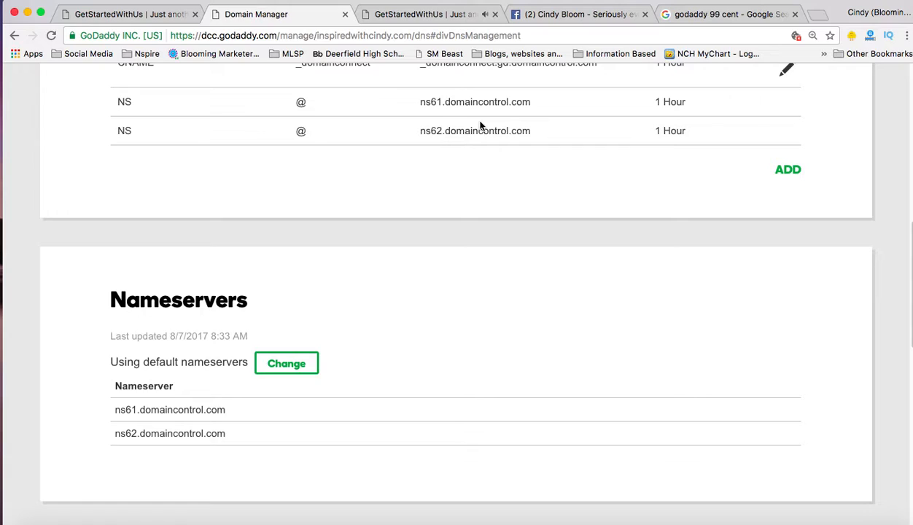
{"action": "scroll", "coordinate": [480, 126], "scroll_direction": "down", "scroll_amount": 6}
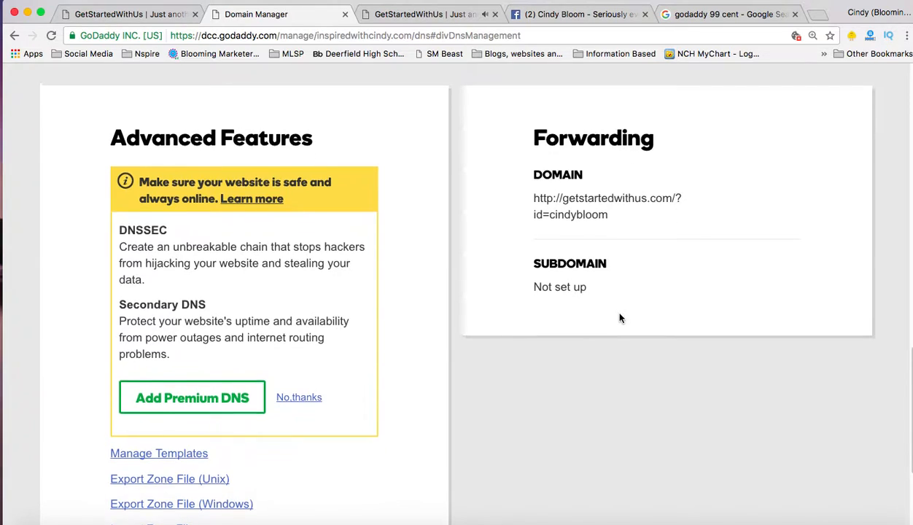
{"action": "scroll", "coordinate": [618, 317], "scroll_direction": "up", "scroll_amount": 15}
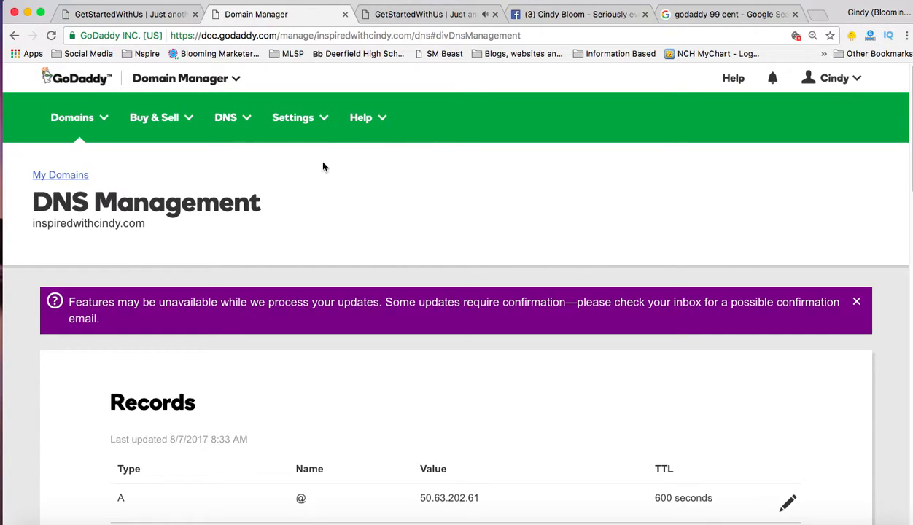
- Return to the My Domains list, switch to the previewed landing page and select its web address
{"action": "left_click", "coordinate": [78, 121]}
{"action": "left_click", "coordinate": [82, 150]}
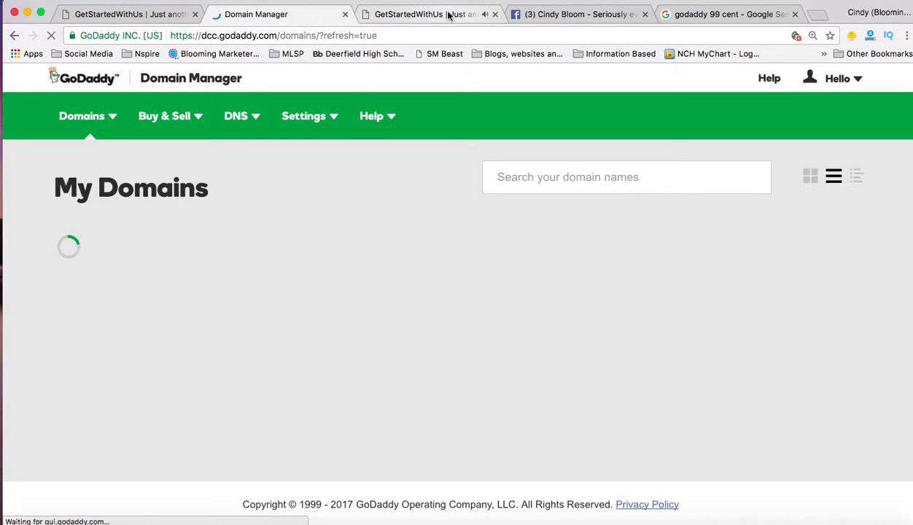
{"action": "left_click", "coordinate": [448, 14]}
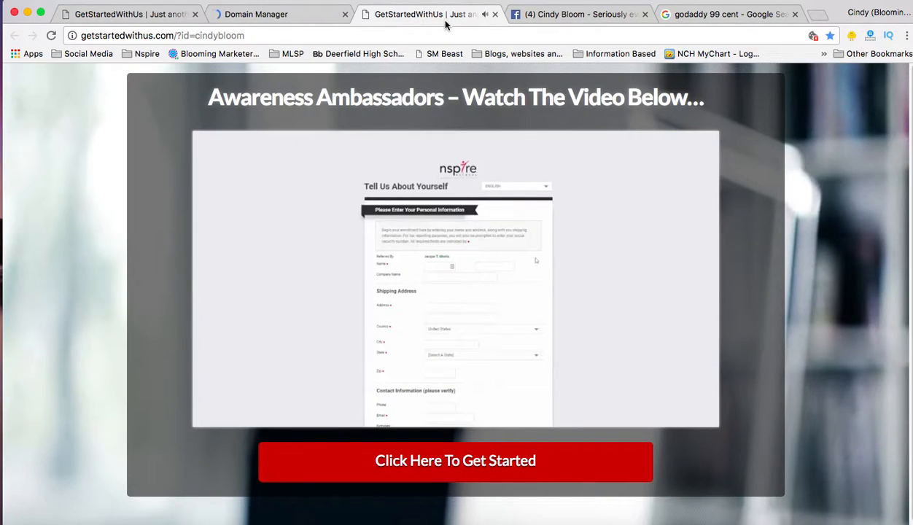
{"action": "left_click", "coordinate": [382, 34]}
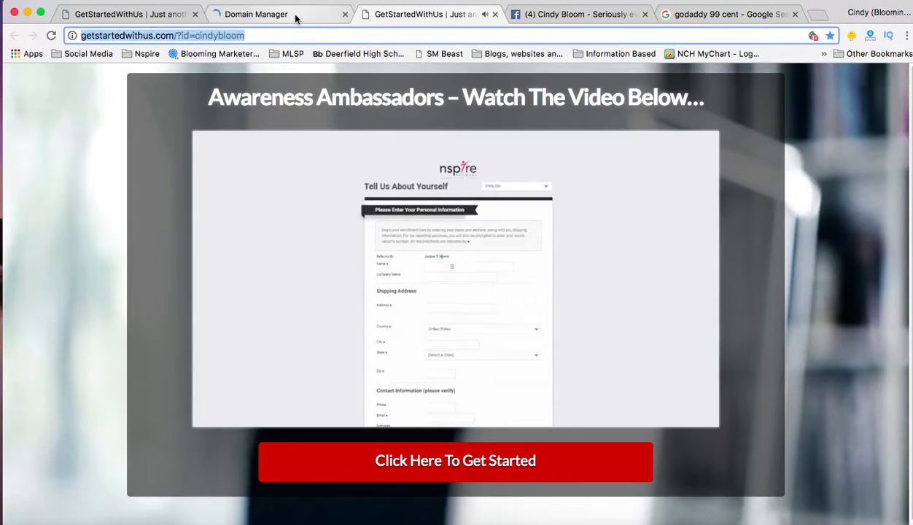
- Check the My Domains list, return to the landing page tab and visit the newly registered .com domain there
{"action": "left_click", "coordinate": [296, 15]}
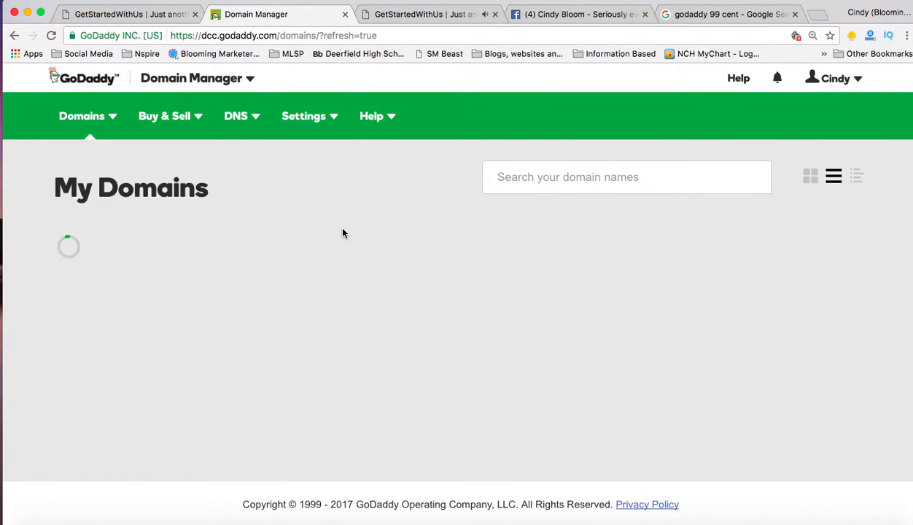
{"action": "left_click", "coordinate": [392, 22]}
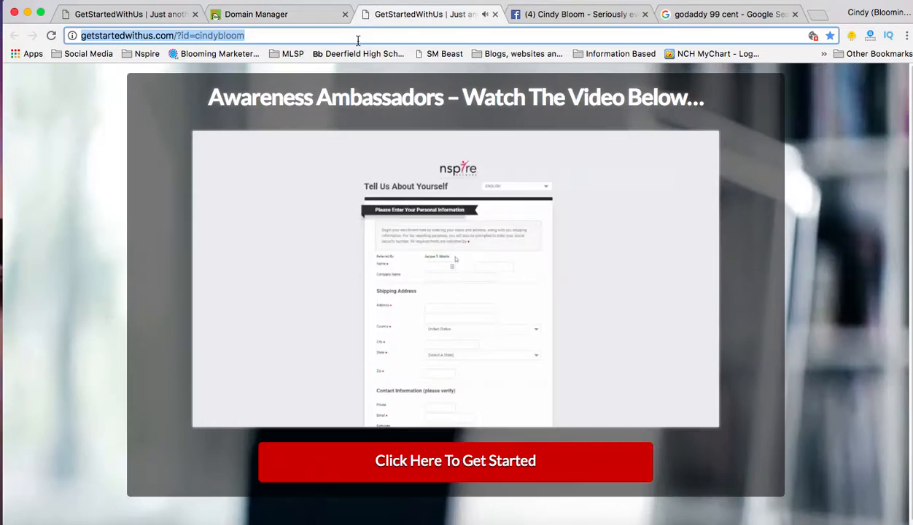
{"action": "type", "text": "Ins"}
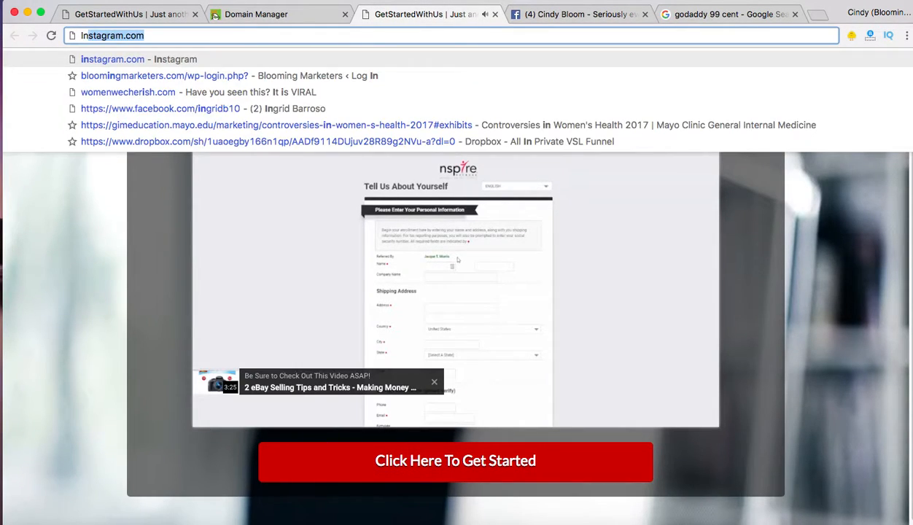
{"action": "type", "text": "pire"}
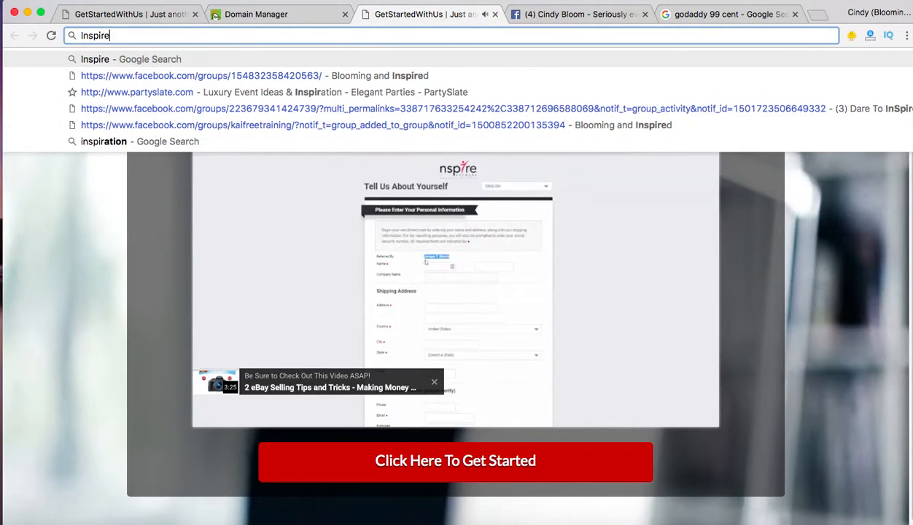
{"action": "type", "text": "dwithcindyco"}
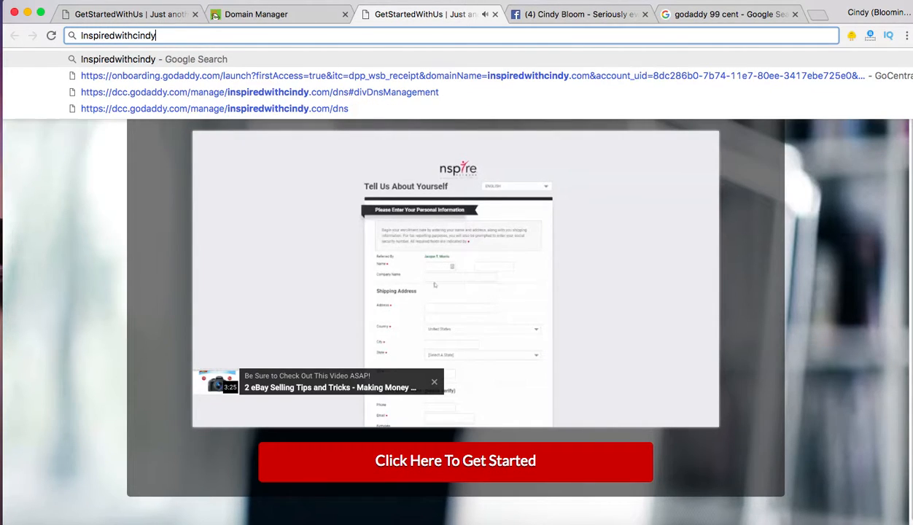
{"action": "key", "text": "BackSpace"}
{"action": "key", "text": "BackSpace"}
{"action": "type", "text": ".com"}
{"action": "key", "text": "Return"}
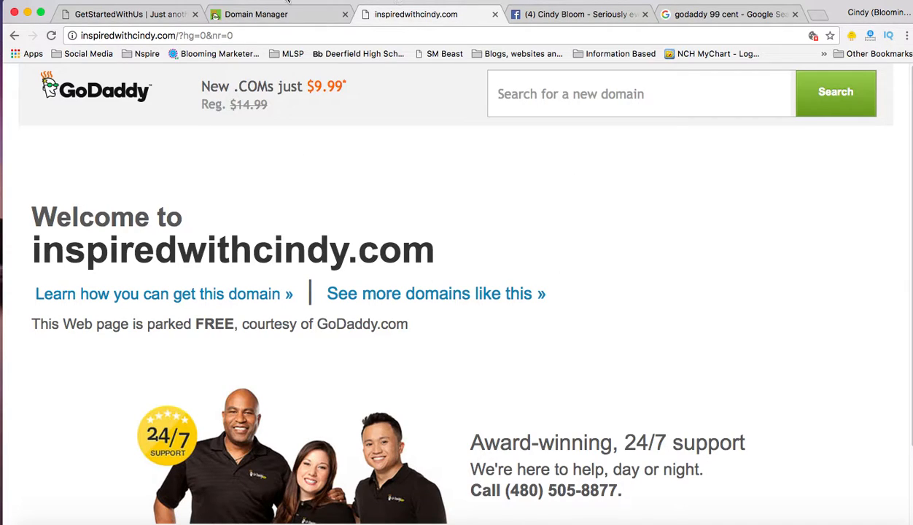
- Remove the trailing query string from the new domain's web address and load the bare domain again
{"action": "left_click", "coordinate": [239, 34]}
{"action": "left_click_drag", "start_coordinate": [239, 34], "coordinate": [178, 36]}
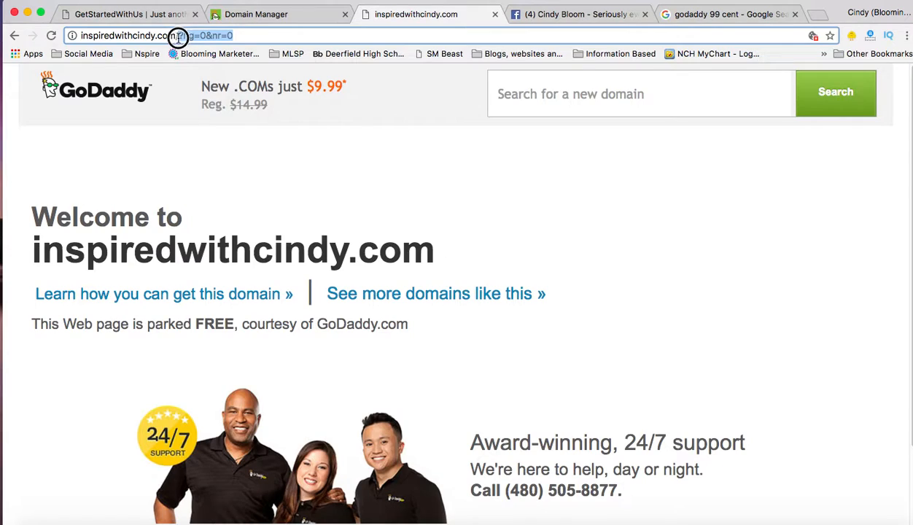
{"action": "key", "text": "BackSpace"}
{"action": "key", "text": "BackSpace"}
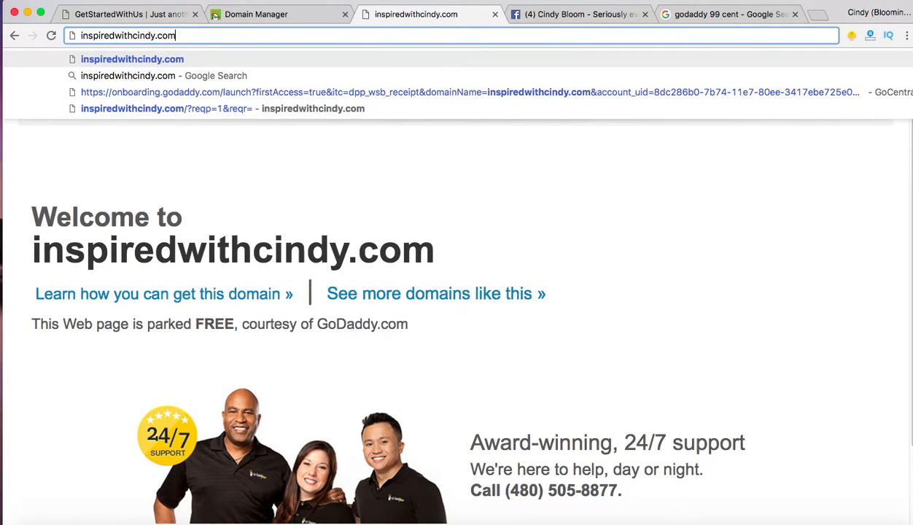
{"action": "key", "text": "Return"}
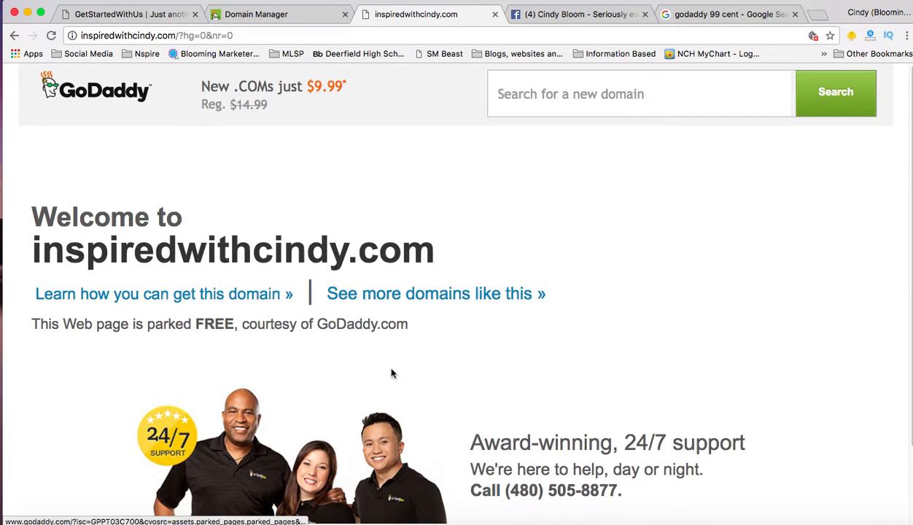
- Test the new domain in a new incognito window, and close that window
{"action": "left_click", "coordinate": [76, 2]}
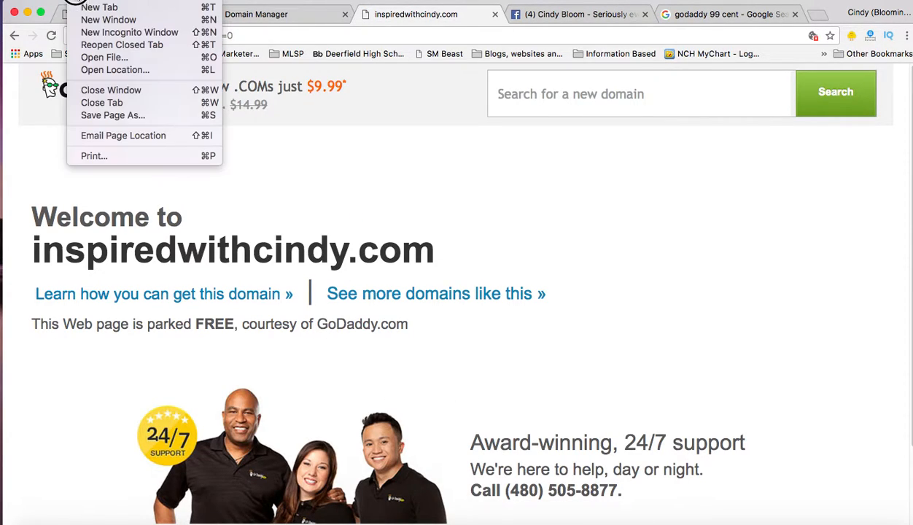
{"action": "left_click", "coordinate": [98, 33]}
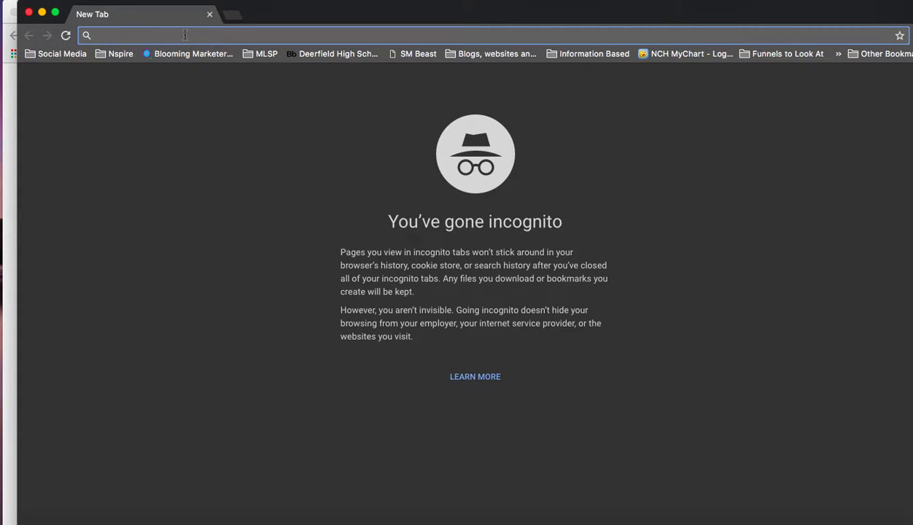
{"action": "type", "text": "insp"}
{"action": "key", "text": "Return"}
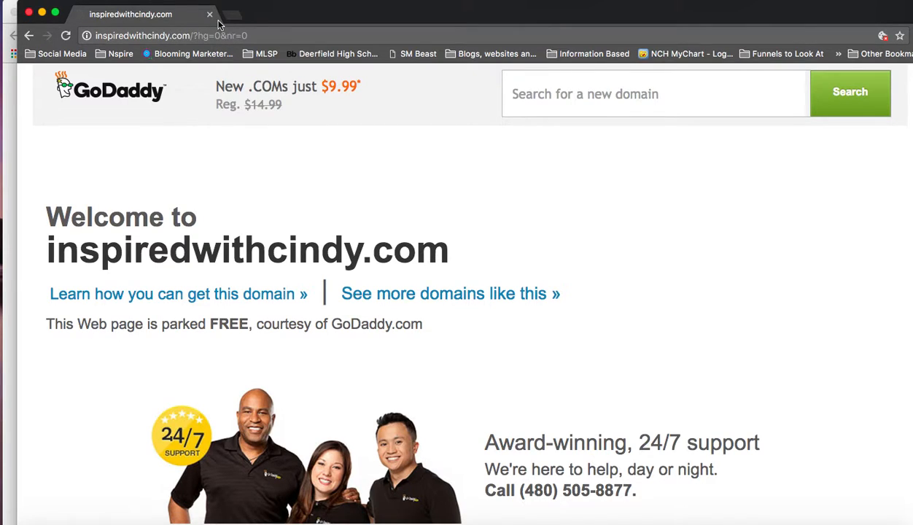
{"action": "left_click", "coordinate": [210, 14]}
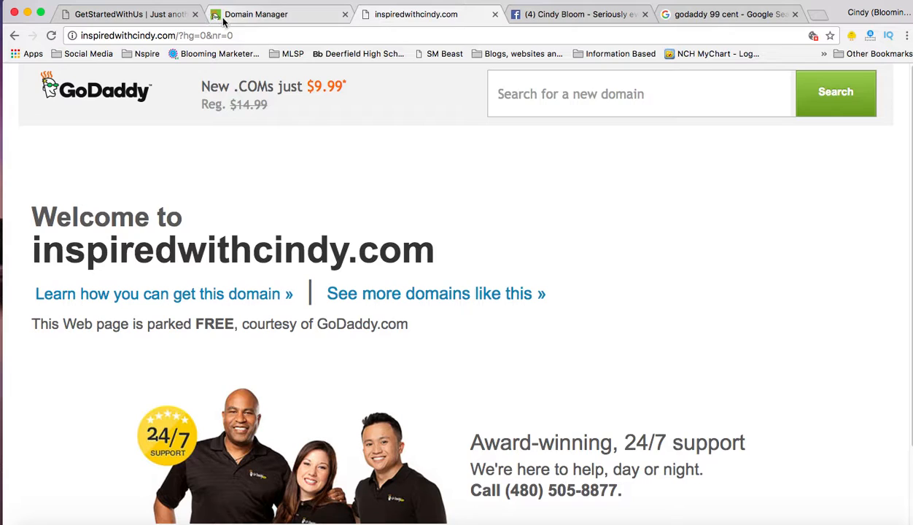
- Check the new domain's status in the My Domains list and reload the list
{"action": "left_click", "coordinate": [284, 16]}
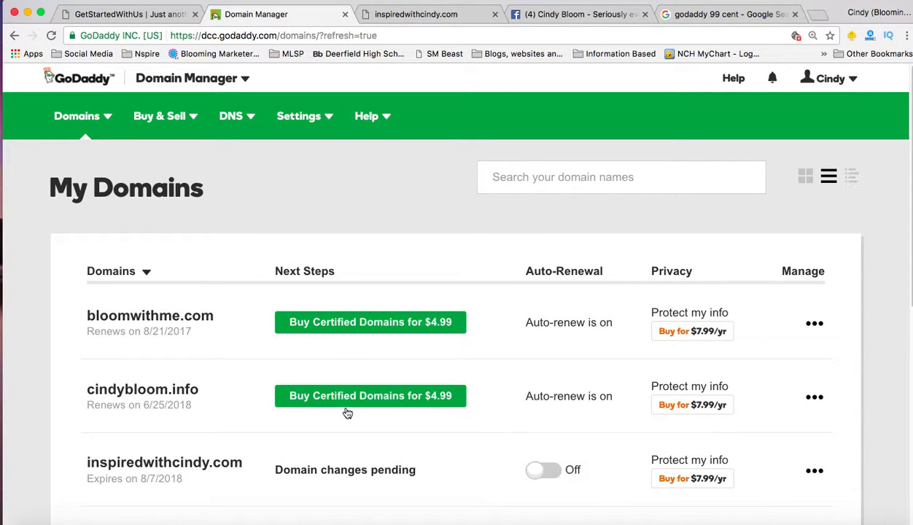
{"action": "scroll", "coordinate": [348, 393], "scroll_direction": "down", "scroll_amount": 2}
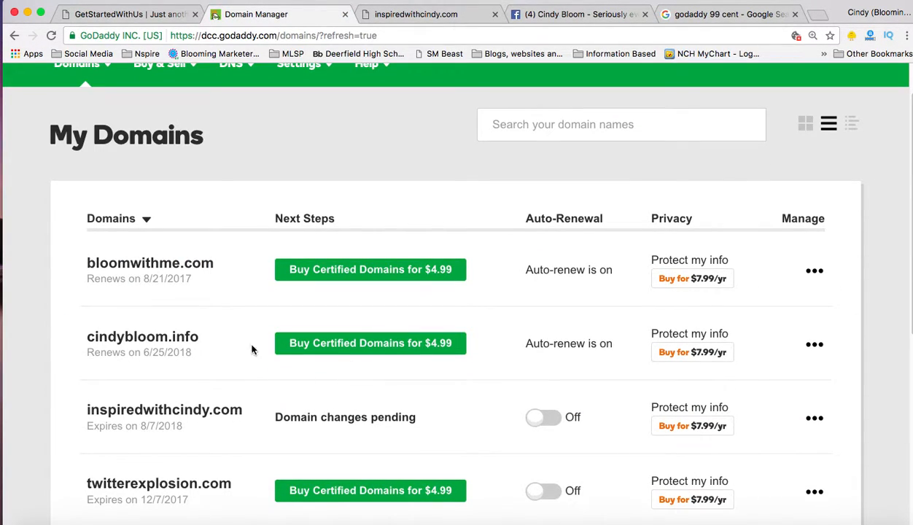
{"action": "scroll", "coordinate": [310, 356], "scroll_direction": "down", "scroll_amount": 6}
{"action": "scroll", "coordinate": [310, 355], "scroll_direction": "up", "scroll_amount": 3}
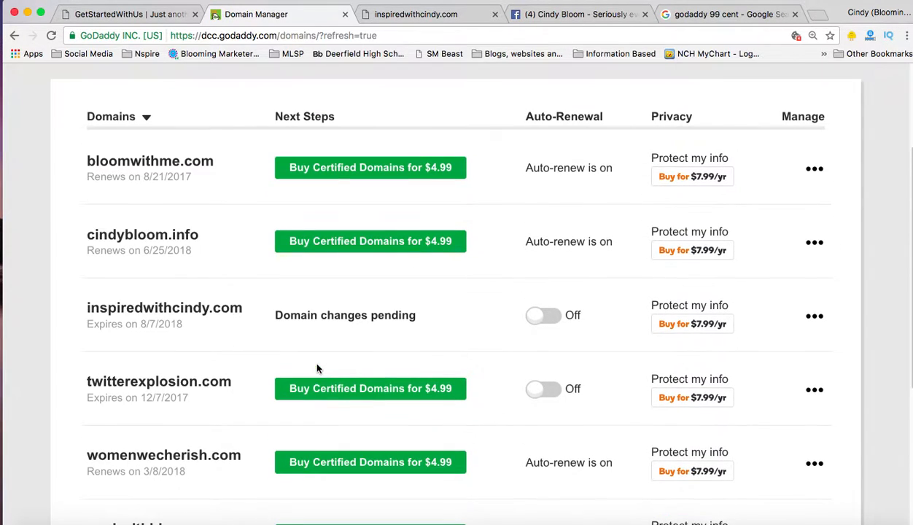
{"action": "left_click", "coordinate": [51, 35]}
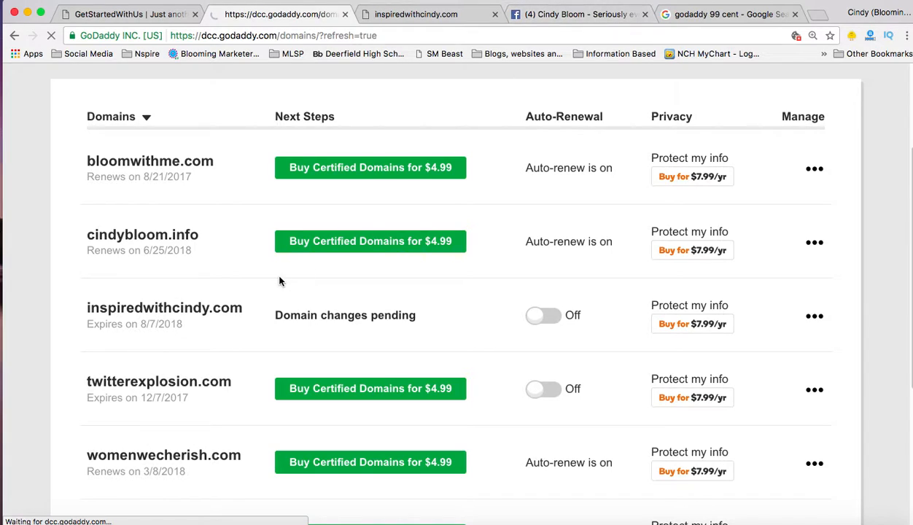
{"action": "scroll", "coordinate": [277, 284], "scroll_direction": "down", "scroll_amount": 2}
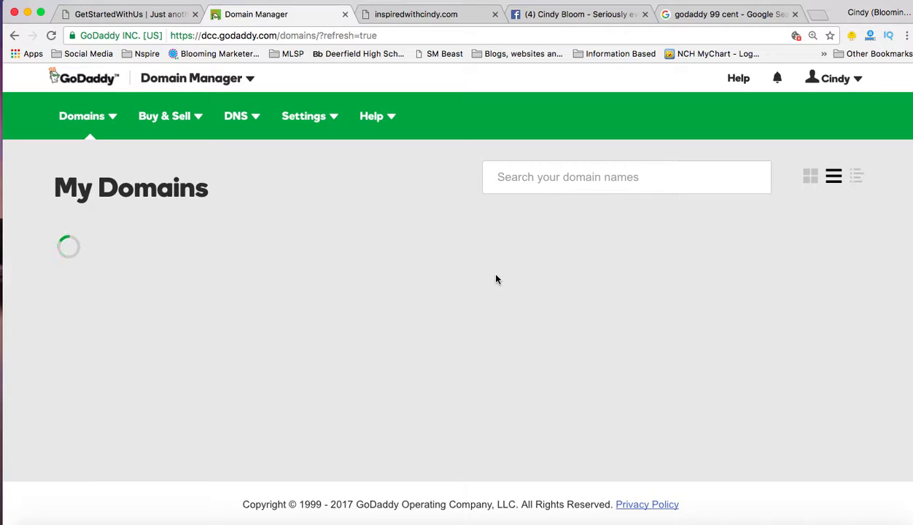
- Load the new domain in place of the "godaddy 99 cent" search results and close that page
{"action": "left_click", "coordinate": [734, 16]}
{"action": "left_click", "coordinate": [526, 35]}
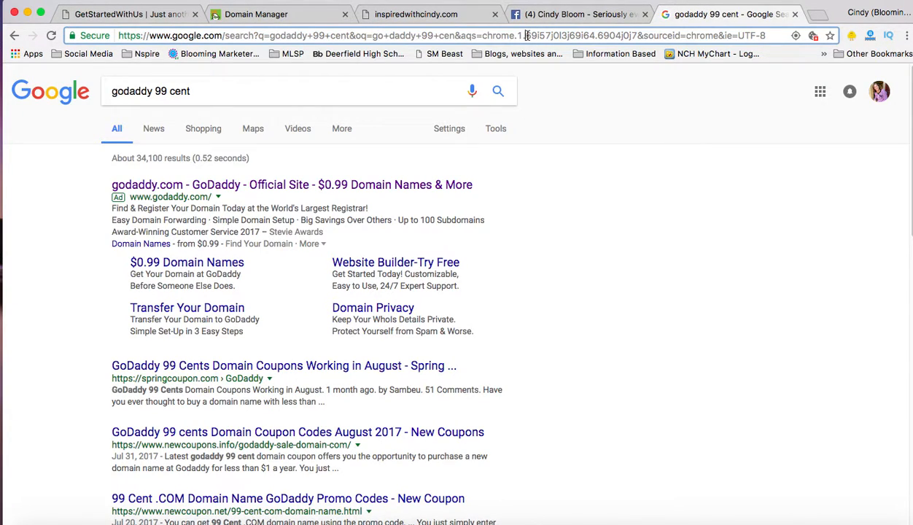
{"action": "left_click_drag", "start_coordinate": [117, 35], "coordinate": [739, 77]}
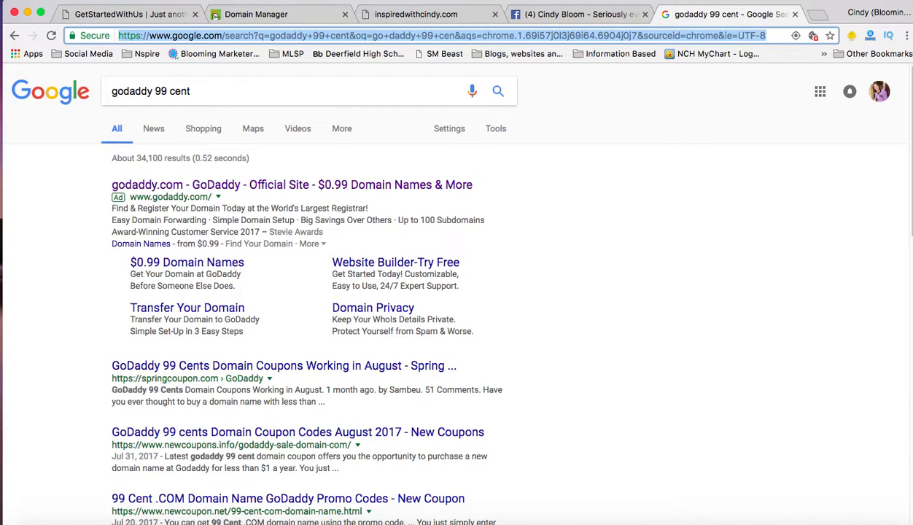
{"action": "type", "text": "in"}
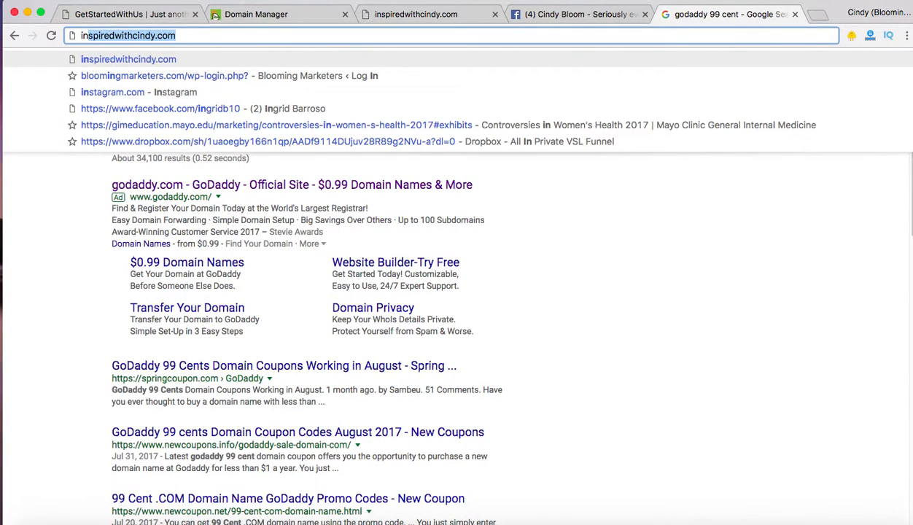
{"action": "key", "text": "Return"}
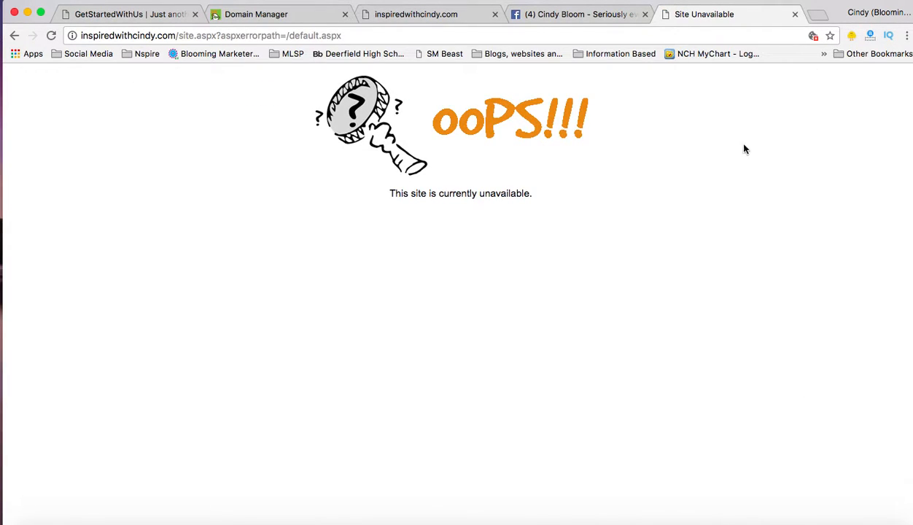
{"action": "left_click", "coordinate": [795, 15]}
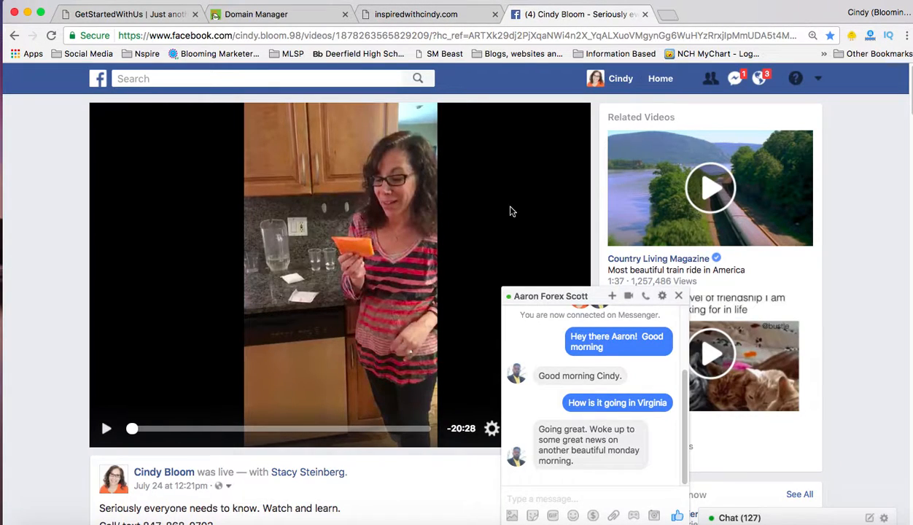
- Return to the reloaded My Domains list and review the new domain's entry among the other domains
{"action": "left_click", "coordinate": [248, 14]}
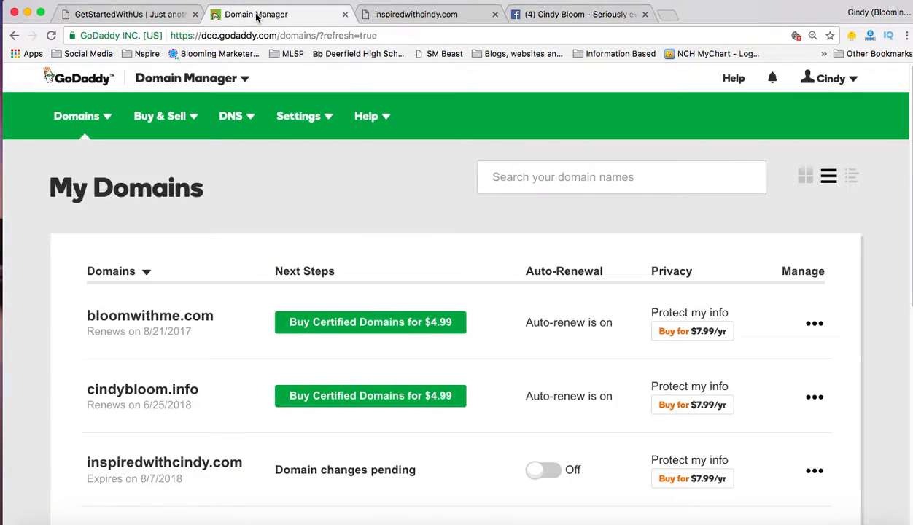
{"action": "scroll", "coordinate": [388, 320], "scroll_direction": "down", "scroll_amount": 2}
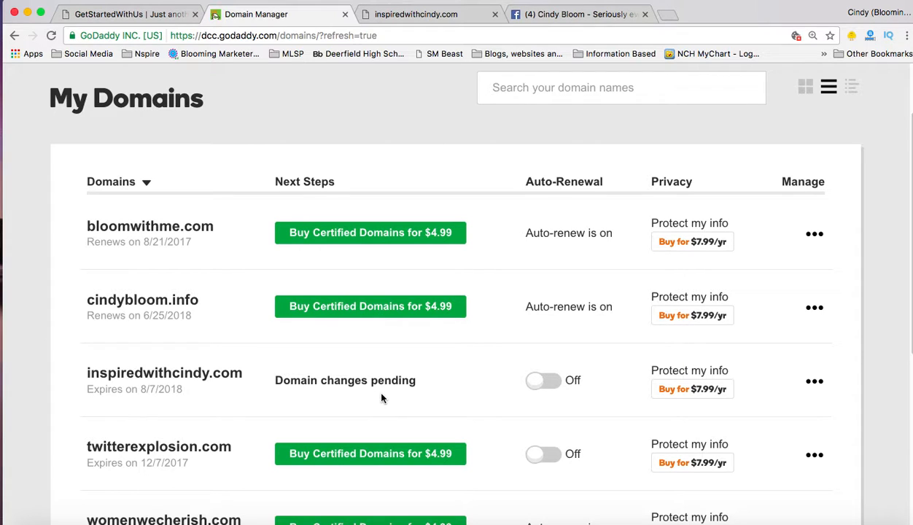
{"action": "scroll", "coordinate": [380, 399], "scroll_direction": "down", "scroll_amount": 3}
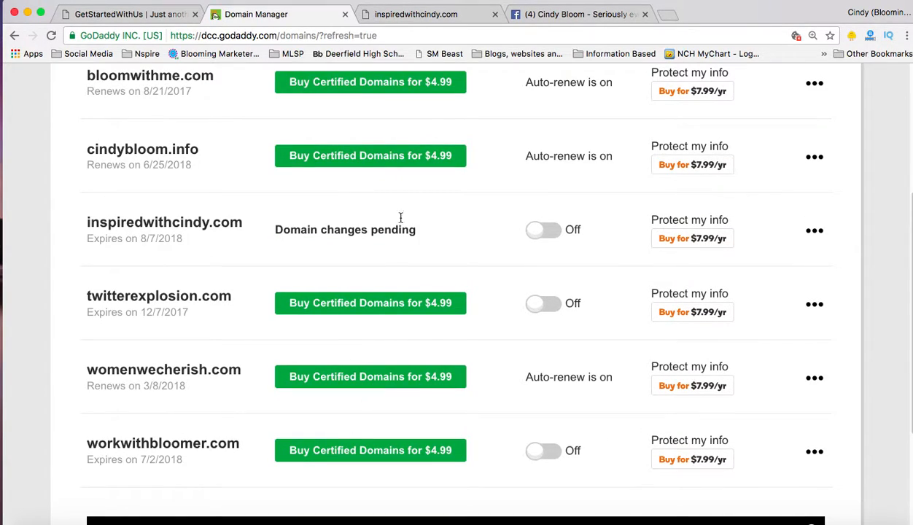
- Replace the new domain's parked page with womenwecherish.com to view an existing domain's site
{"action": "left_click", "coordinate": [407, 14]}
{"action": "left_click", "coordinate": [389, 34]}
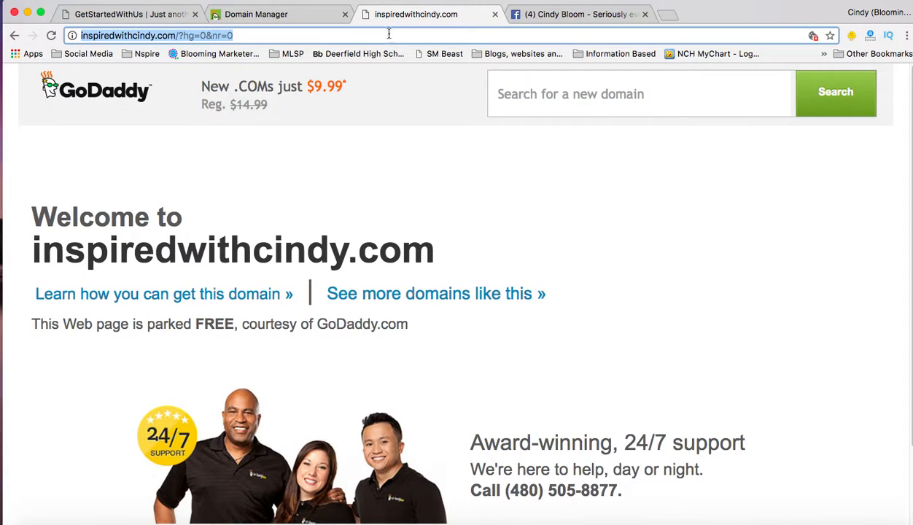
{"action": "type", "text": "wo"}
{"action": "key", "text": "Return"}
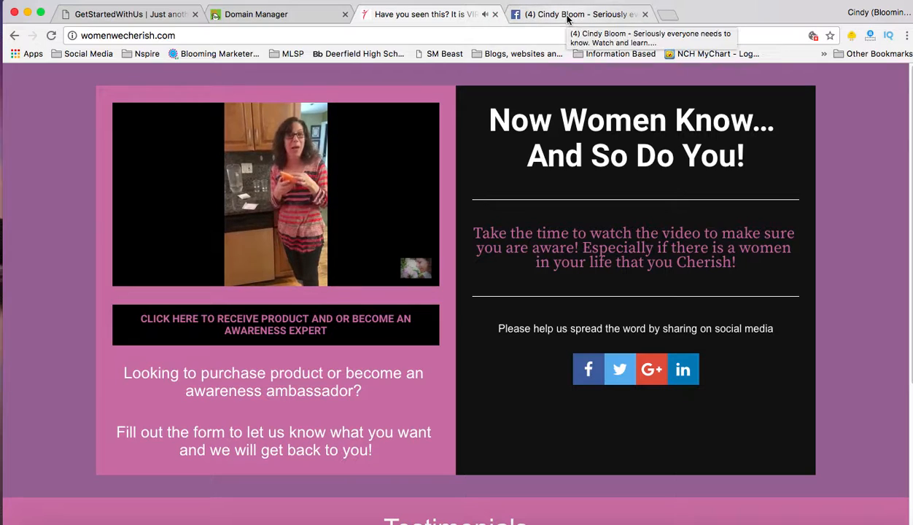
- Open a new browser tab and load the newly registered domain in it to test the forwarding
{"action": "left_click", "coordinate": [664, 16]}
{"action": "type", "text": "inspiredwithcindy.com"}
{"action": "key", "text": "Return"}
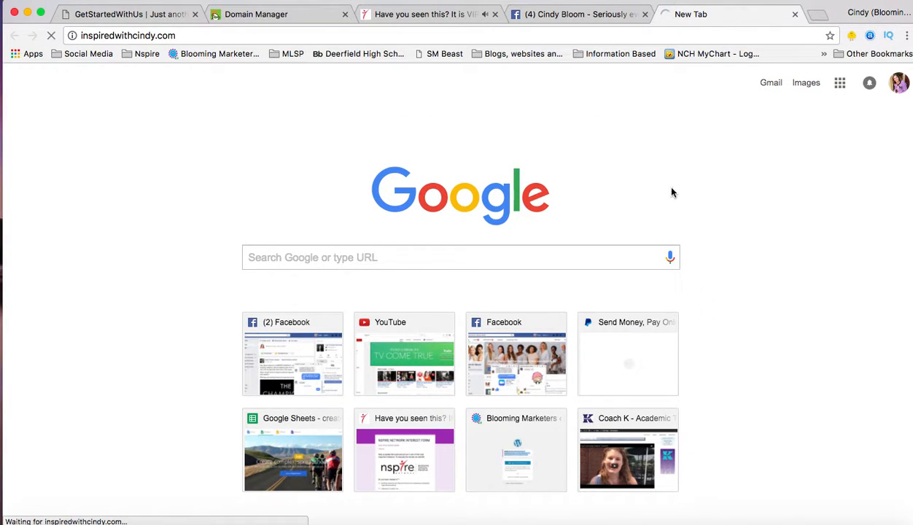